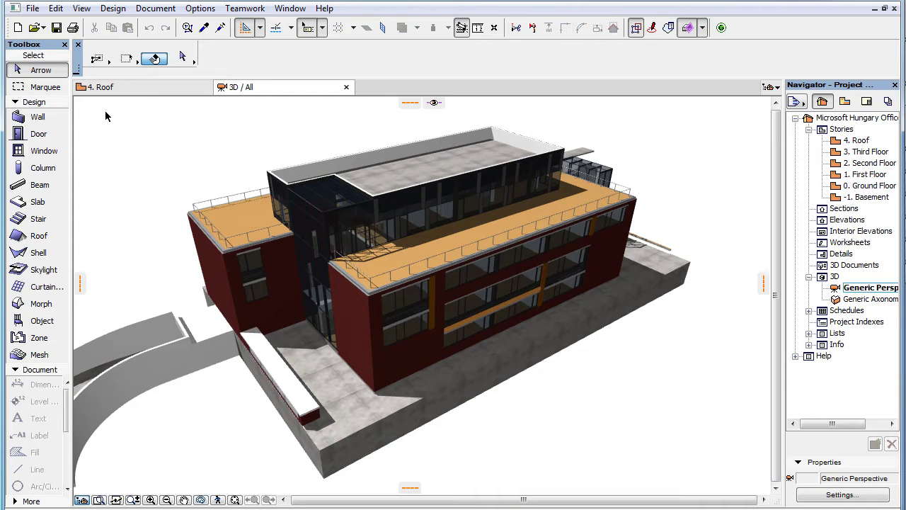
- Open Project Info, try the ID fields, and cancel without keeping changes
left_click(33, 8)
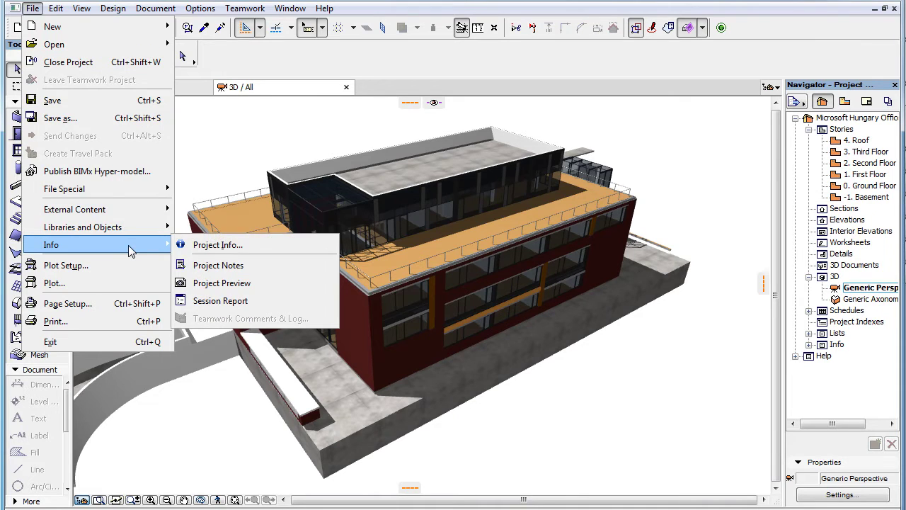
mouse_move(51, 245)
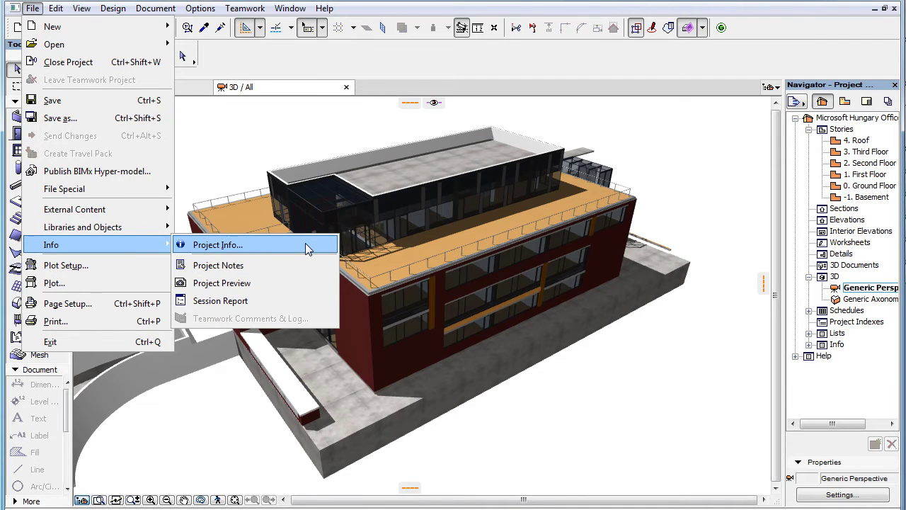
left_click(309, 249)
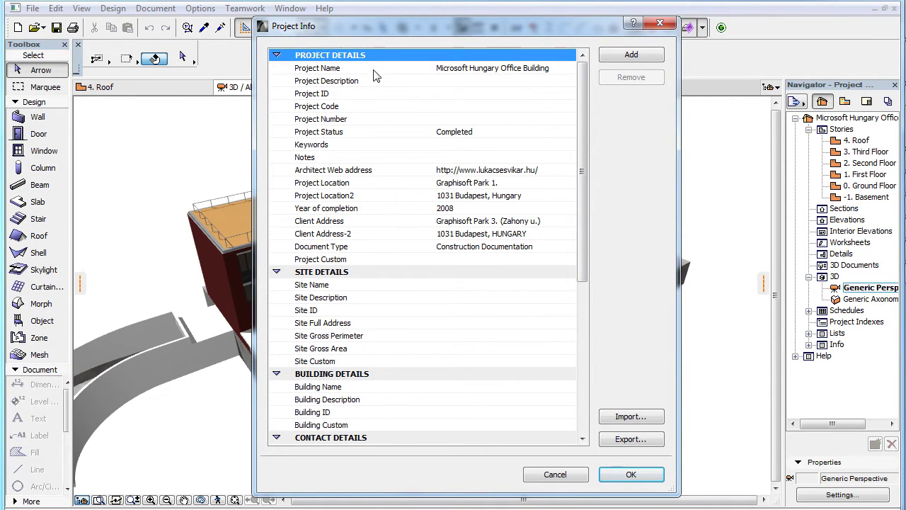
left_click(373, 99)
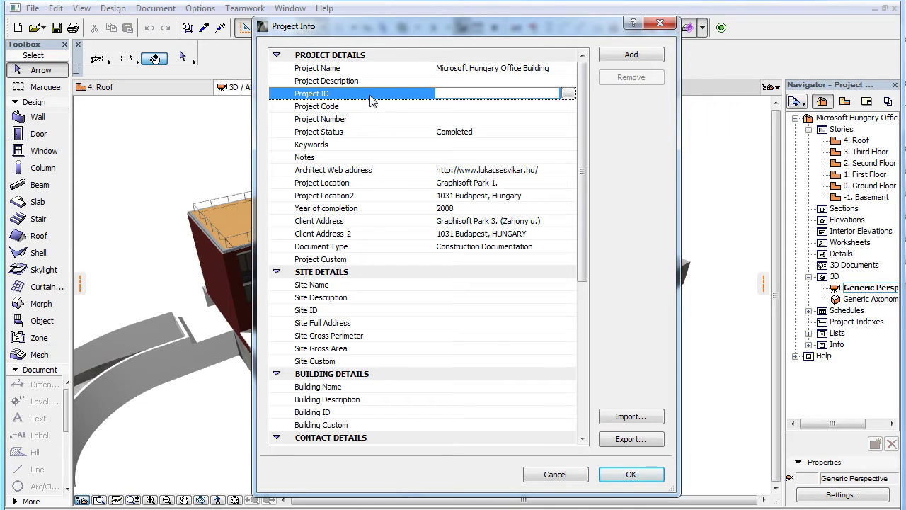
left_click(374, 312)
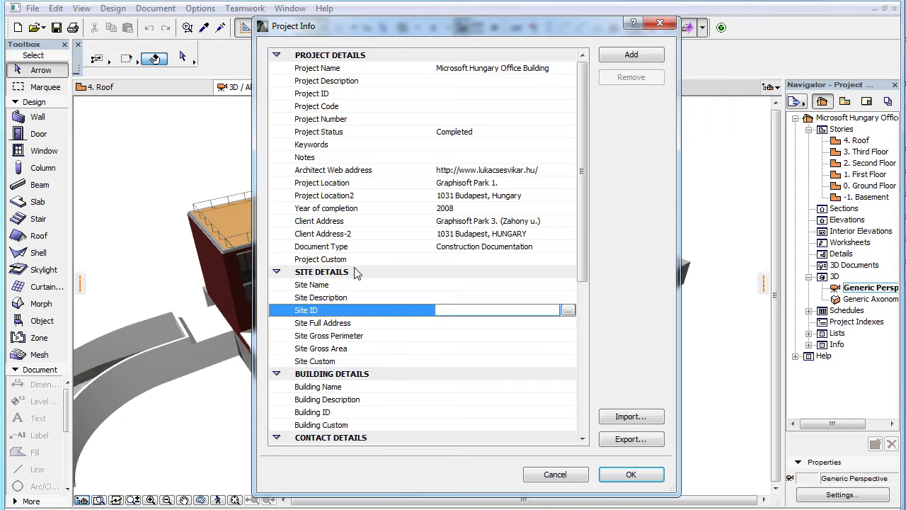
left_click(381, 414)
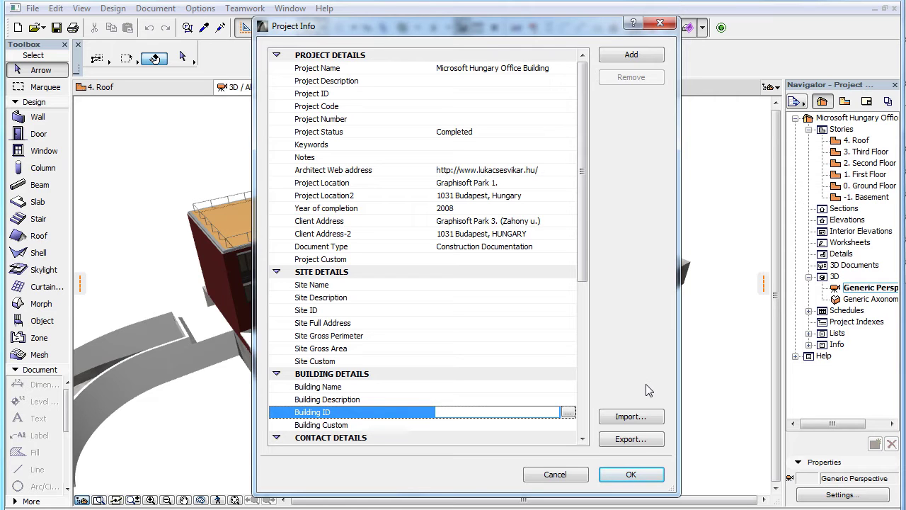
left_click(580, 479)
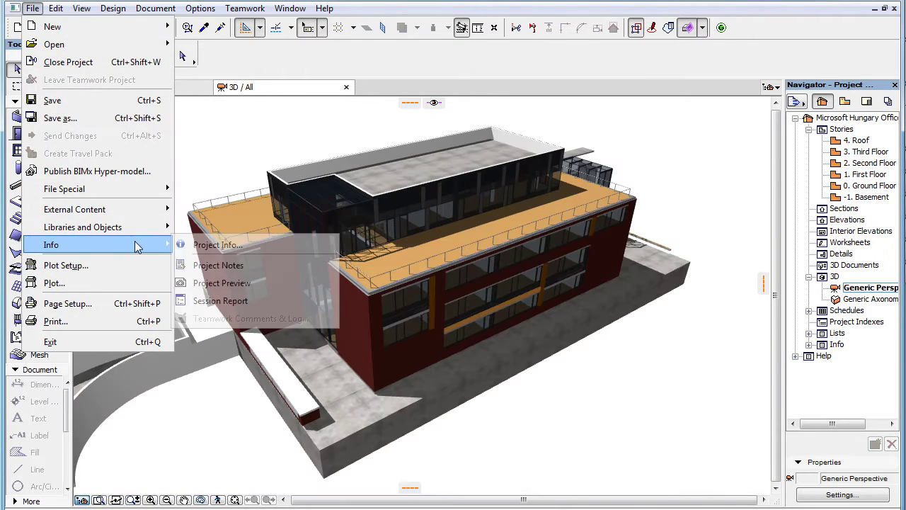
- Enter Project ID MICROSOFT HUNGARY, Site ID GRAPHISOFT PARK and Building ID NORTH WING
left_click(219, 245)
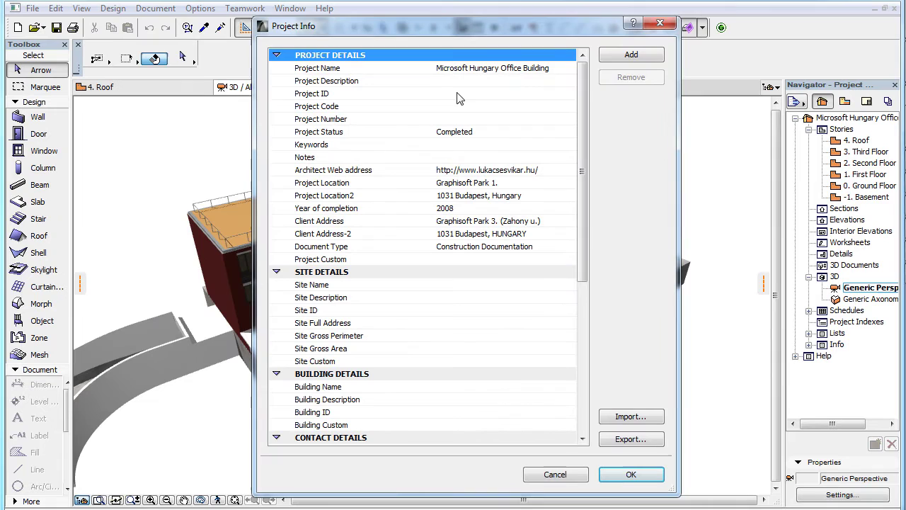
left_click(459, 93)
type("MI")
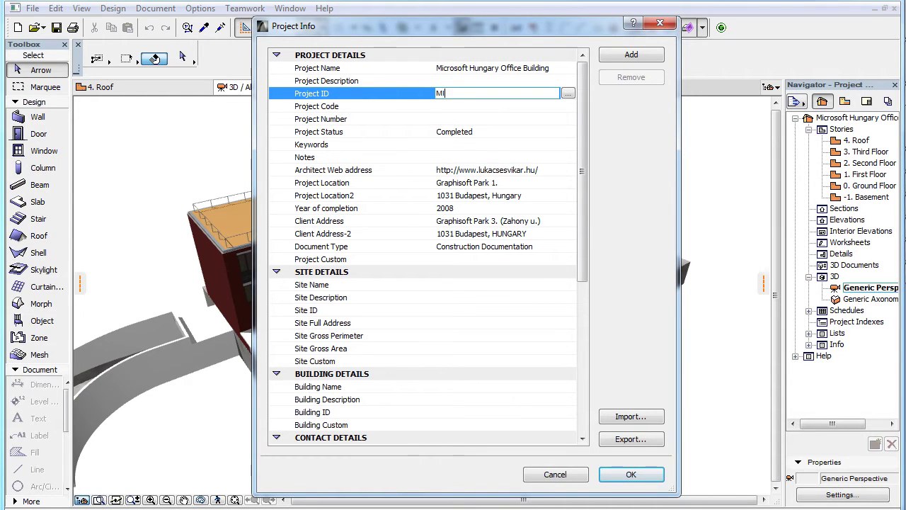
type("CROS")
type("OFT HUNGARY")
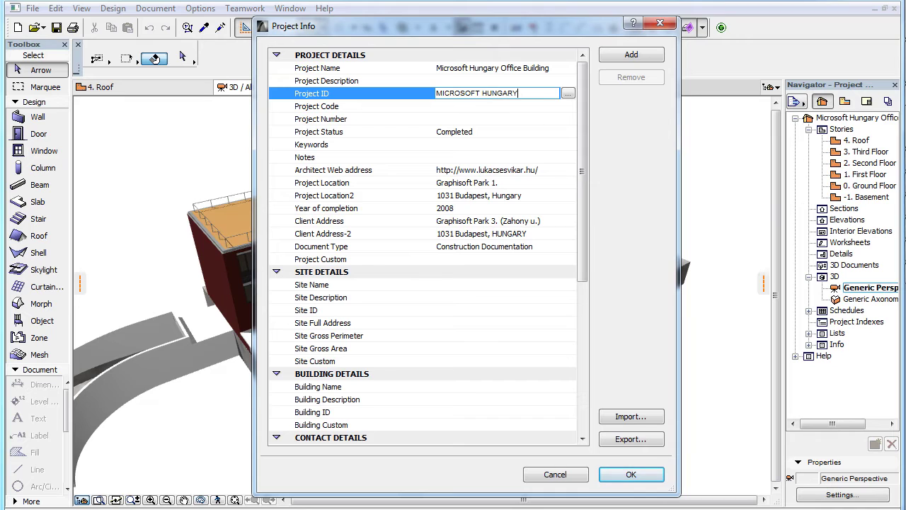
left_click(464, 309)
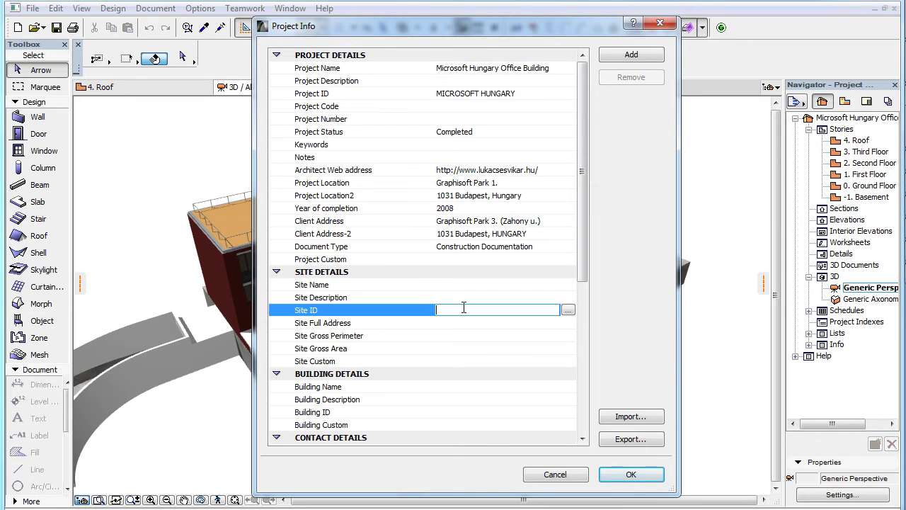
type("GRAPHISOF")
type("T PARK")
left_click(464, 411)
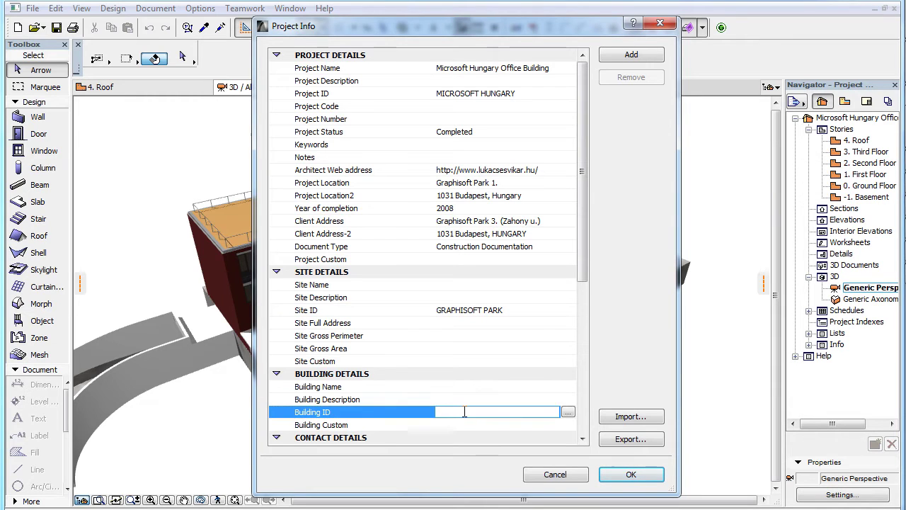
type("NO")
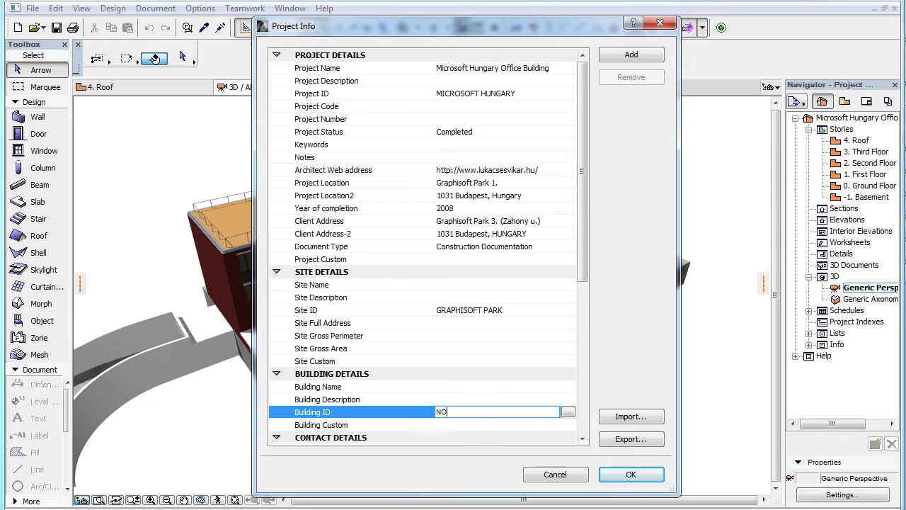
type("RTH WING")
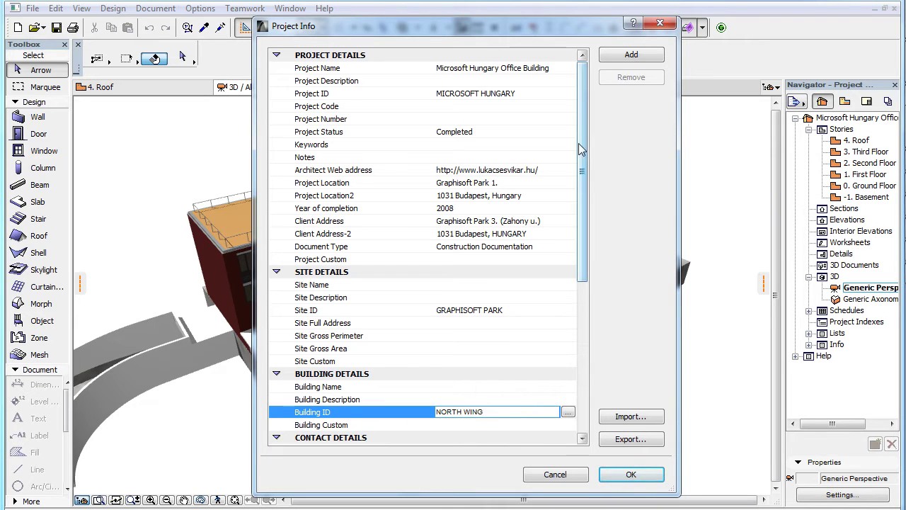
- Set Building Name to NORTH WING and confirm the project information
left_click(533, 316)
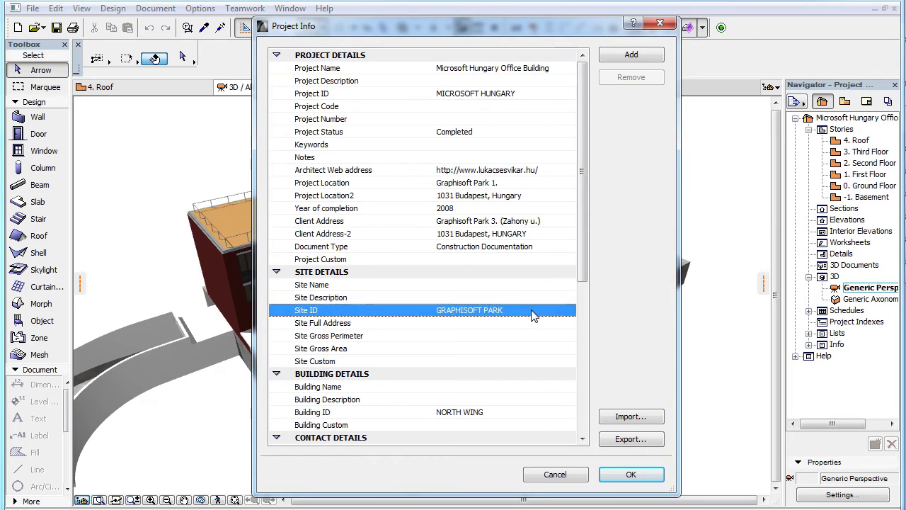
left_click(533, 413)
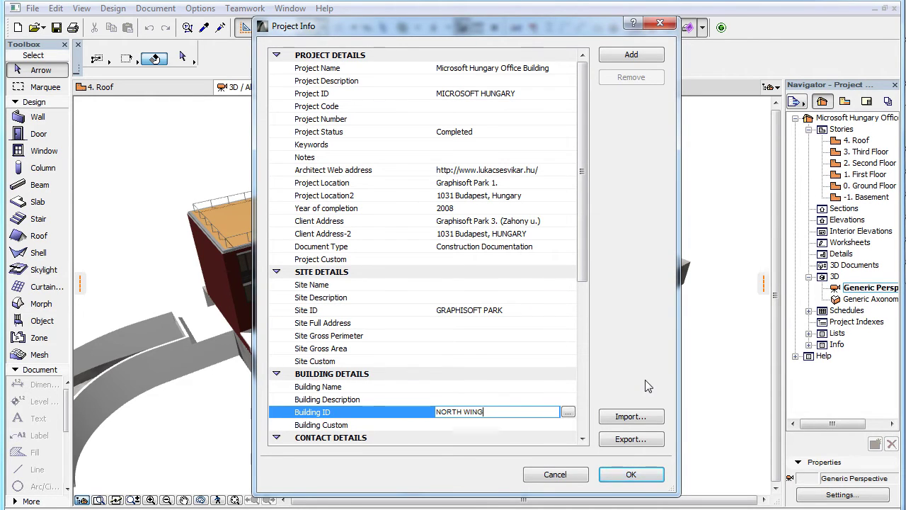
left_click(496, 386)
type("N")
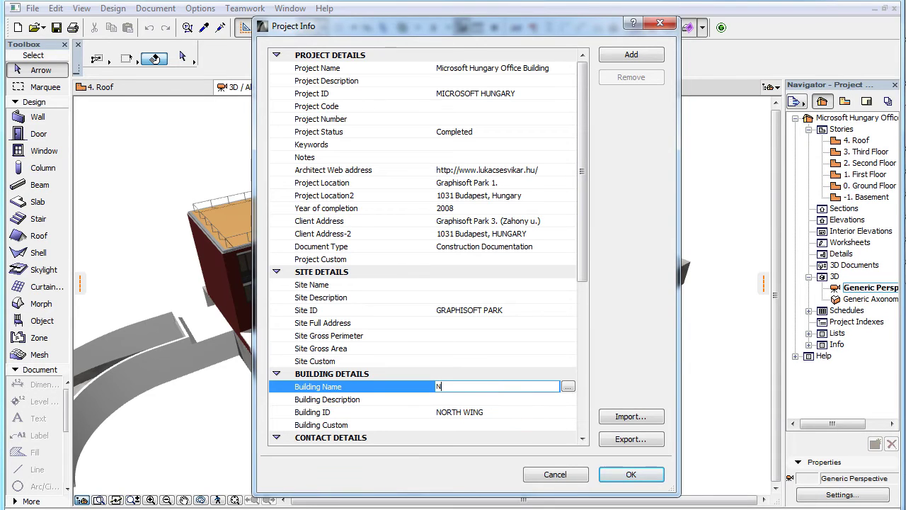
type("ORTH WING")
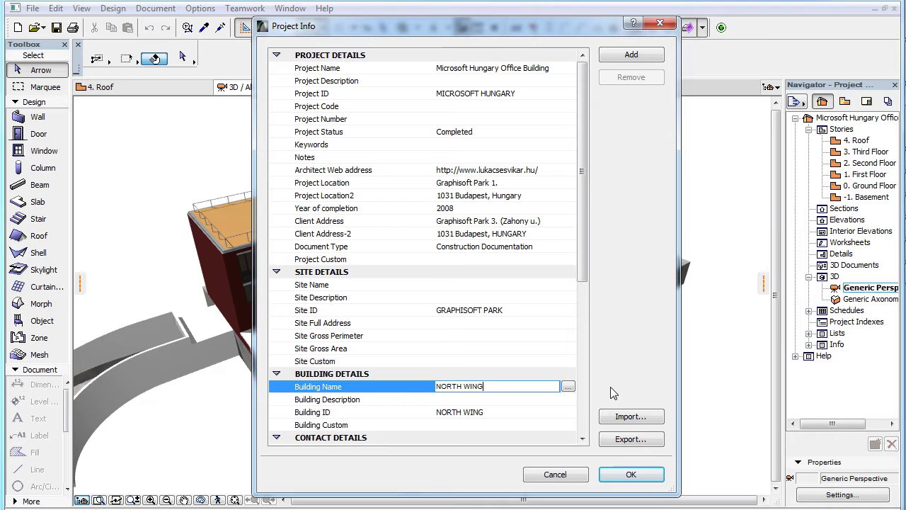
left_click(628, 475)
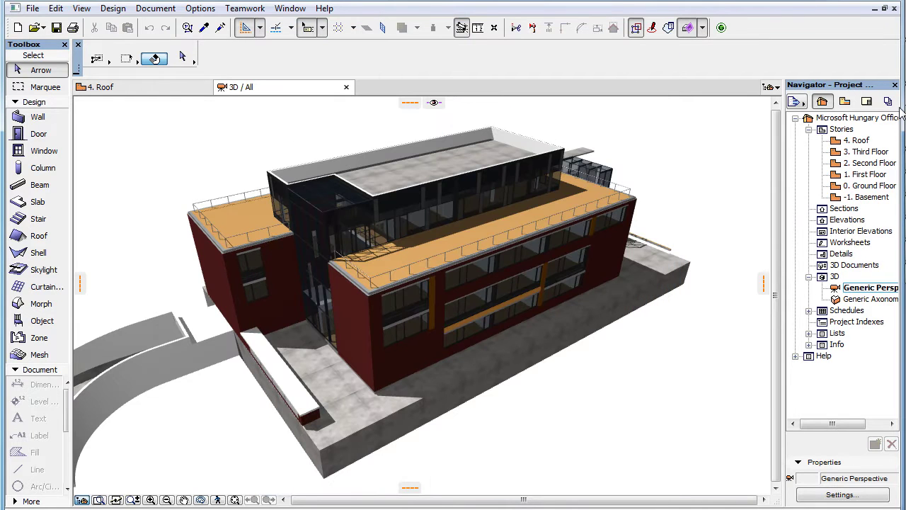
- In this file's Project Info, enter Project ID MICROSOFT HUNGARY and Site ID GRAPHISOFT PARK
left_click(33, 9)
left_click(213, 245)
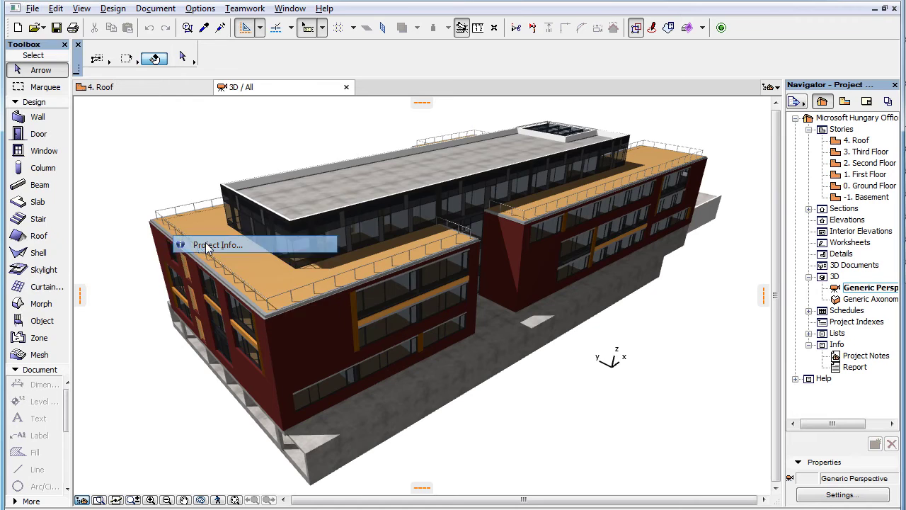
left_click(475, 95)
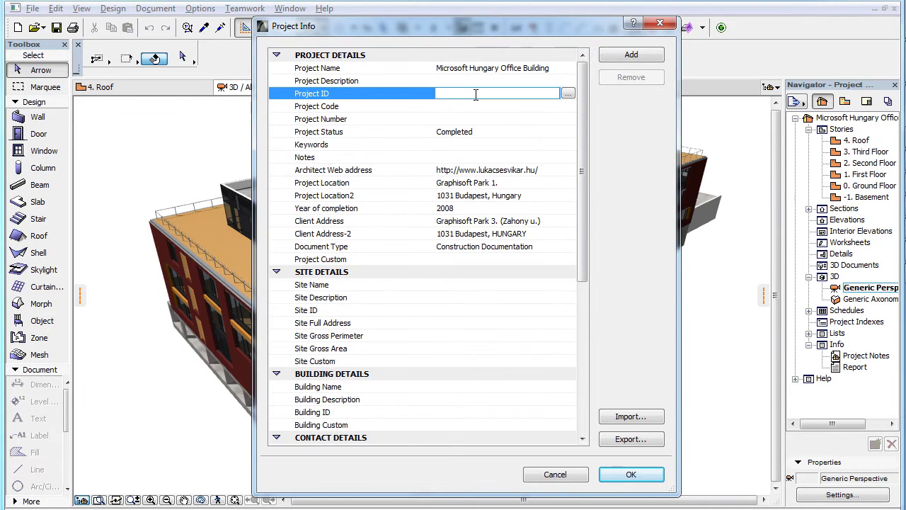
type("MICROSO")
type("FT HUNGARY")
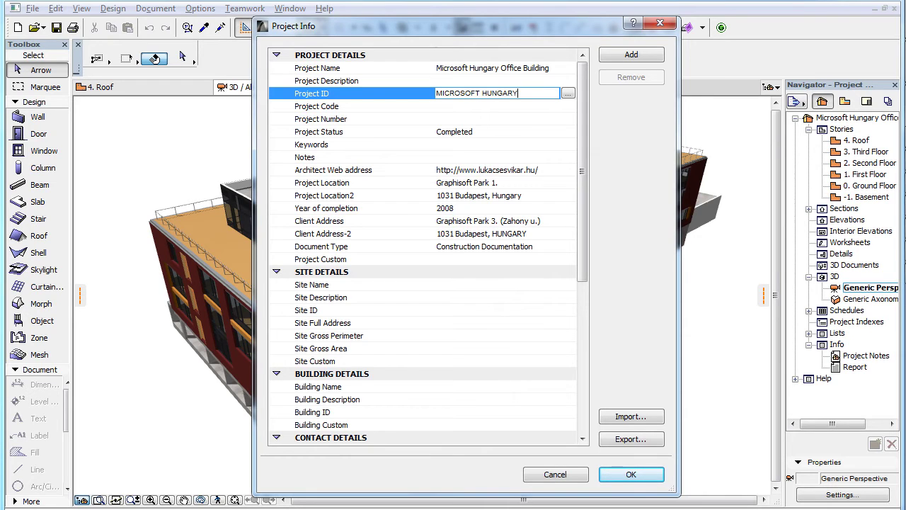
left_click(464, 309)
type("GRA")
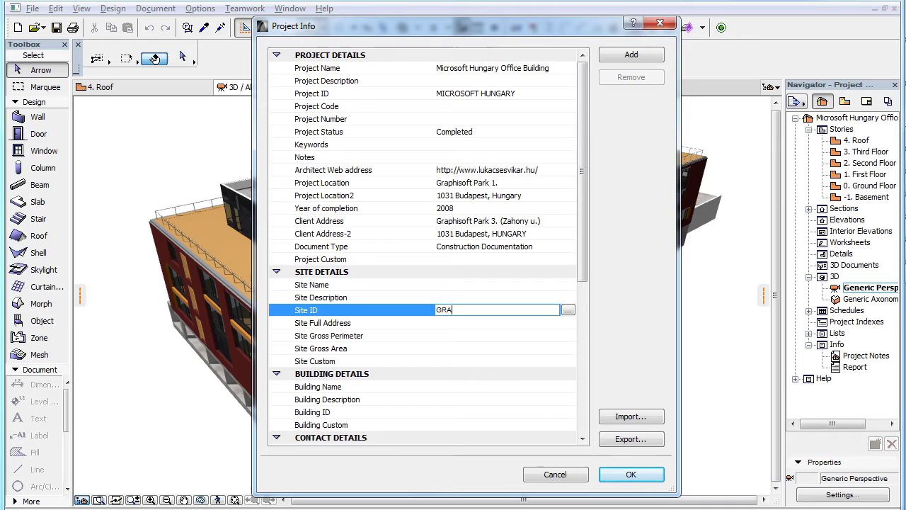
type("PHISOFT PAR")
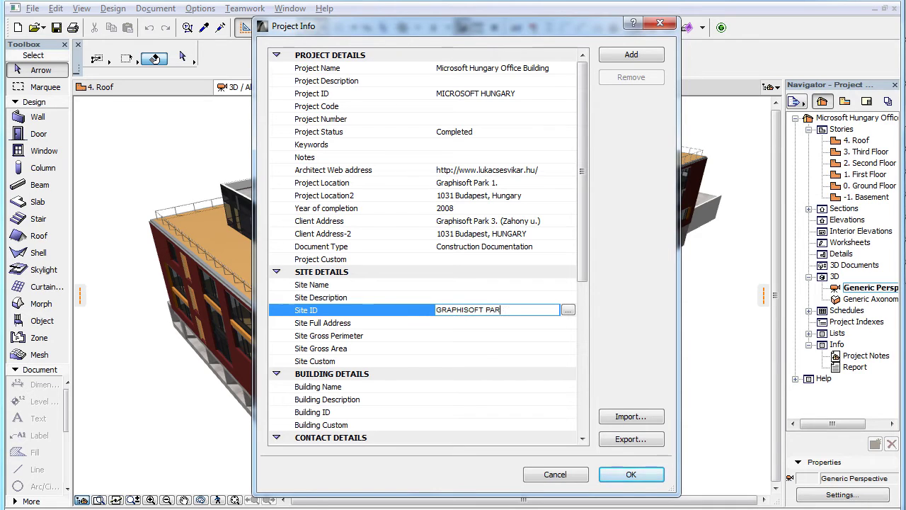
type("K")
- Set the Building ID and Name to SOUTH WING, then move on to the site model
left_click(510, 412)
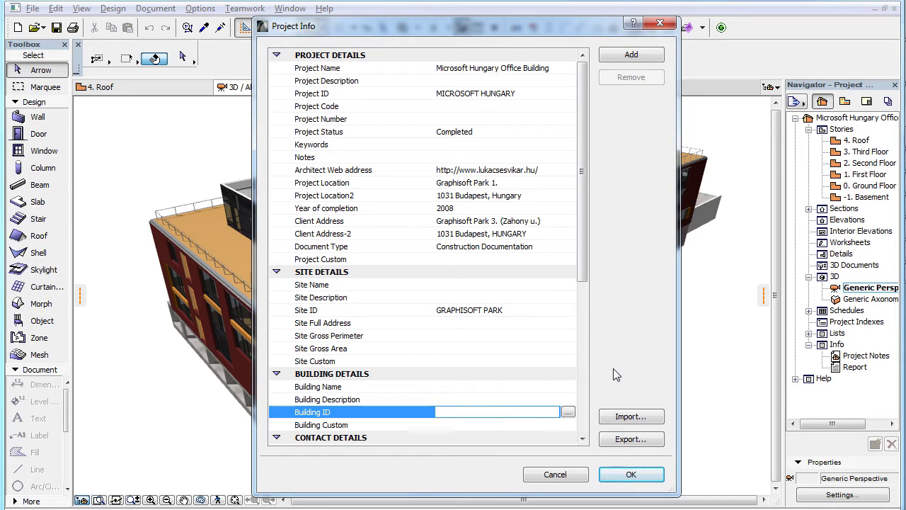
type("S")
type("OUTH WING")
key("Up")
key("Up")
type("SOUTH WING")
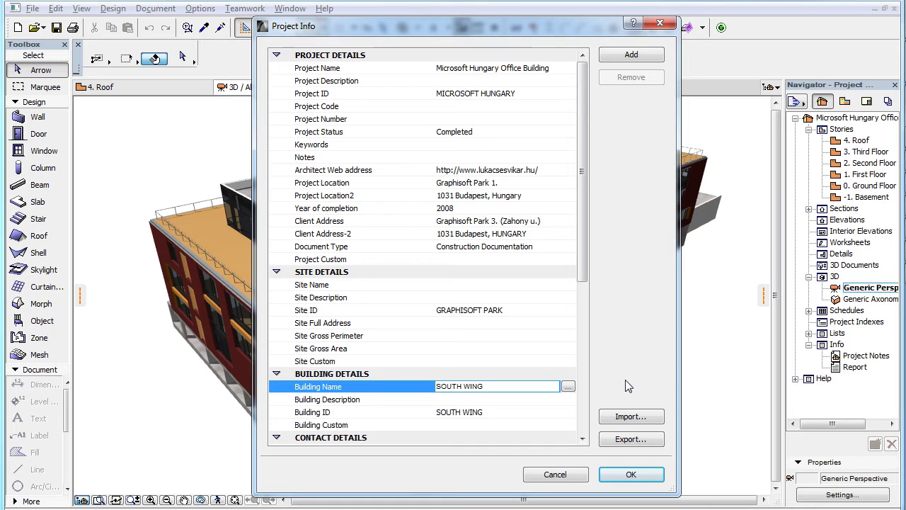
left_click(31, 8)
mouse_move(51, 244)
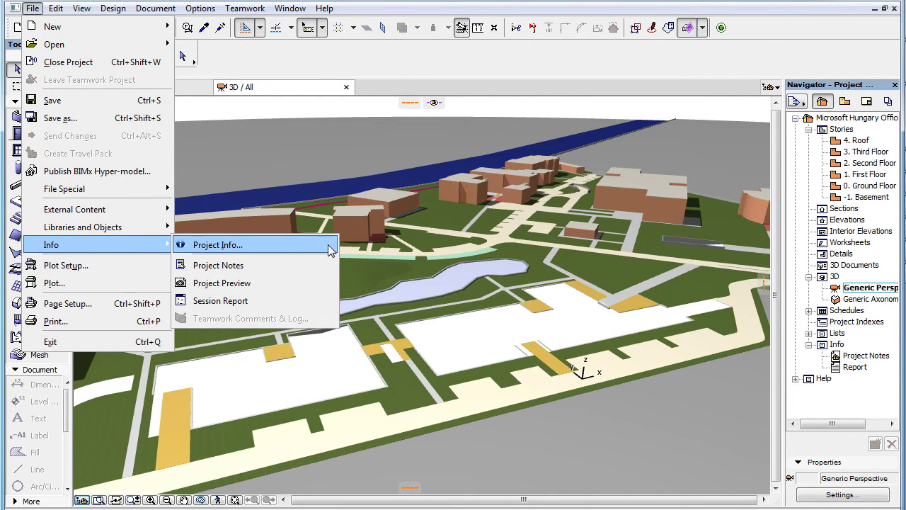
- Give the site model Project ID MICROSOFT HUNGARY, Site ID GRAPHISOFT PARK, Building ID and Name SITE
left_click(332, 249)
left_click(495, 93)
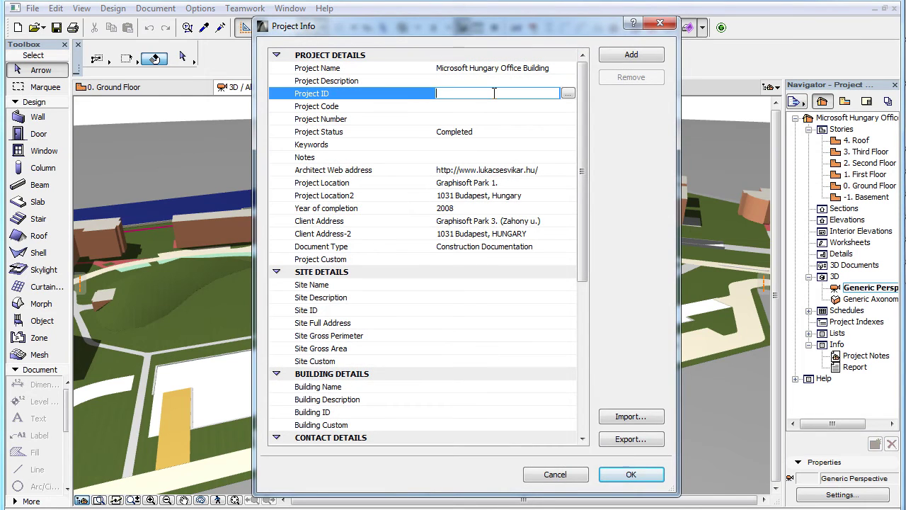
type("MICROS")
type("OFT HUNGARY")
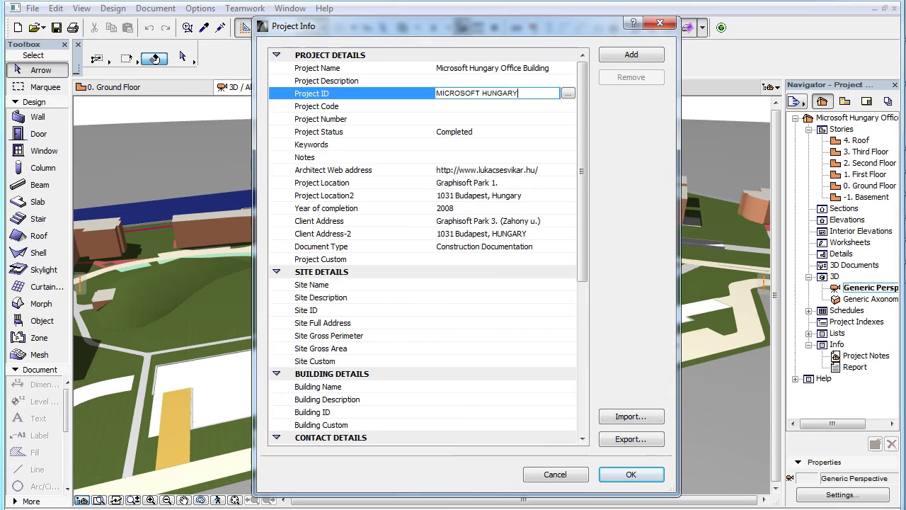
left_click(459, 311)
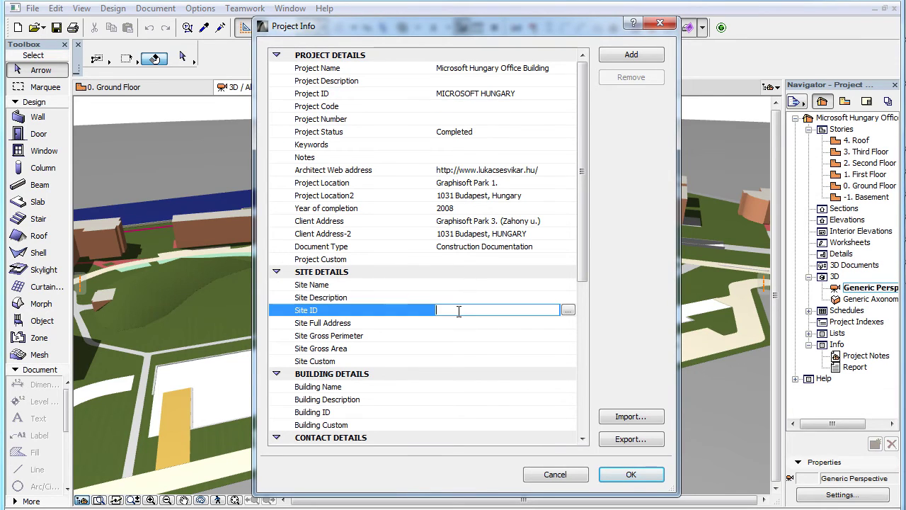
type("GRAPHIS")
type("OFT PARK")
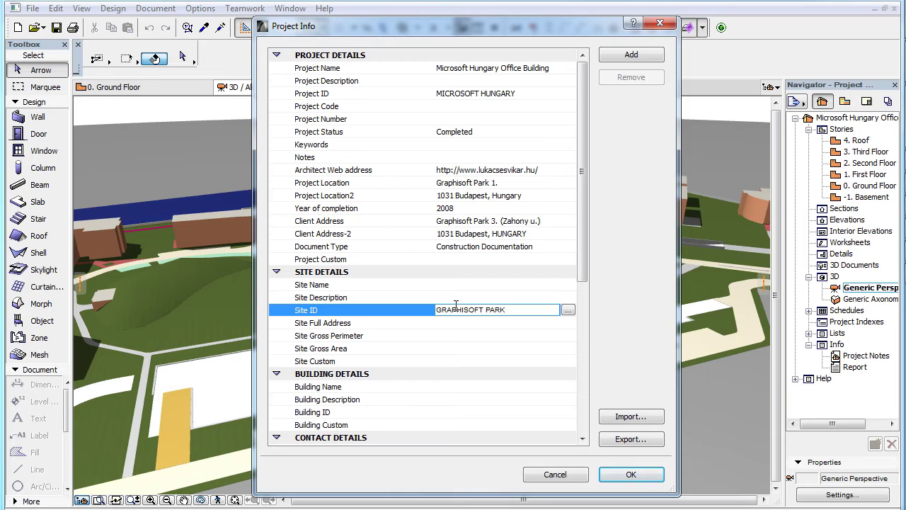
left_click(461, 412)
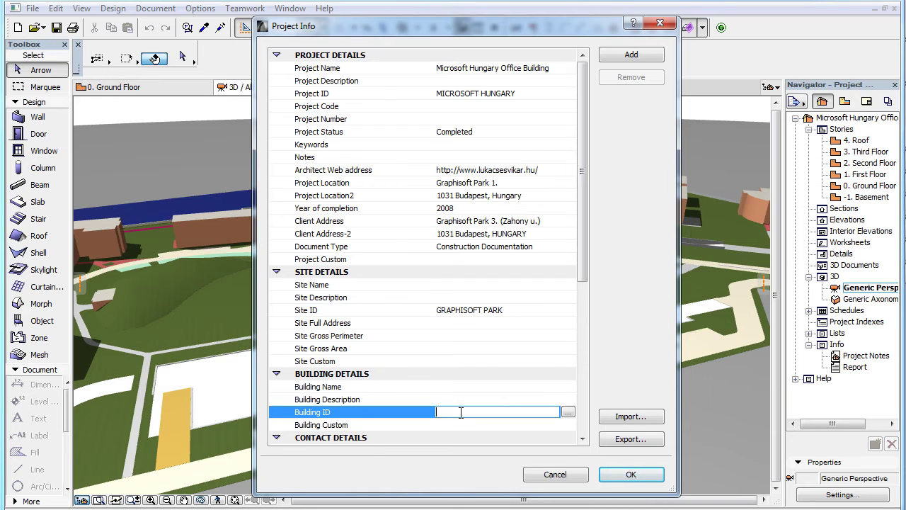
type("SIT")
type("E")
left_click(475, 387)
type("SITE")
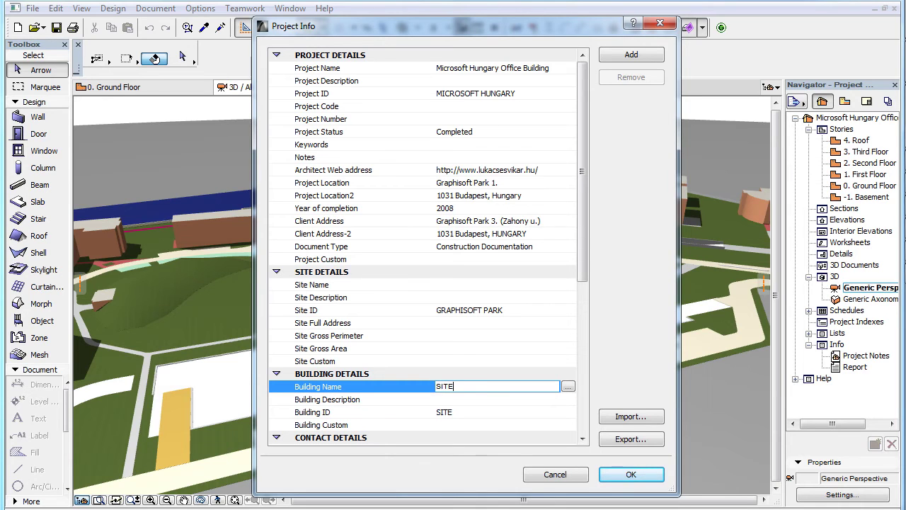
left_click(630, 473)
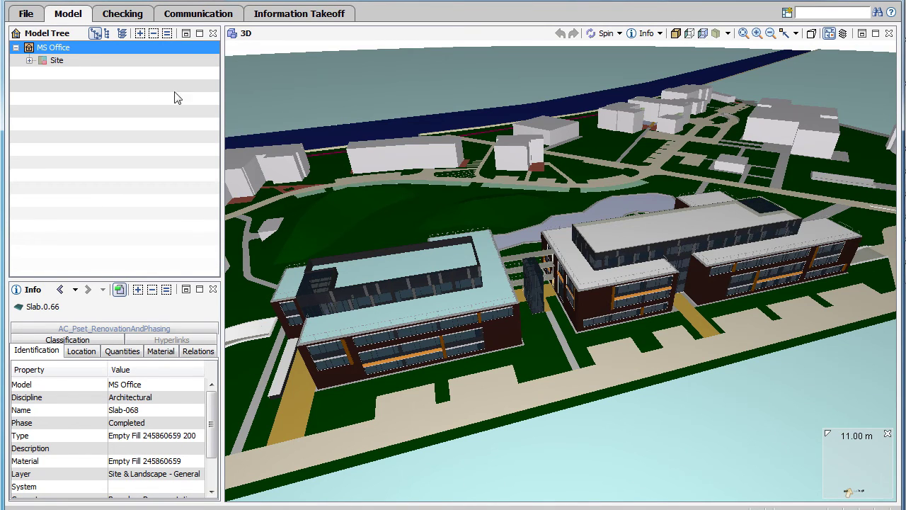
- Inspect the Site and MS Office entries' properties in the Model Tree
left_click(56, 62)
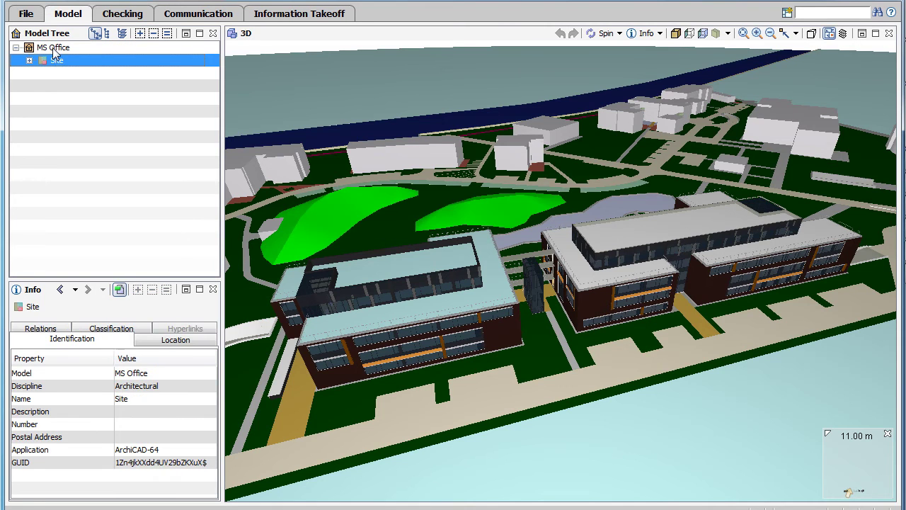
left_click(53, 48)
left_click(56, 62)
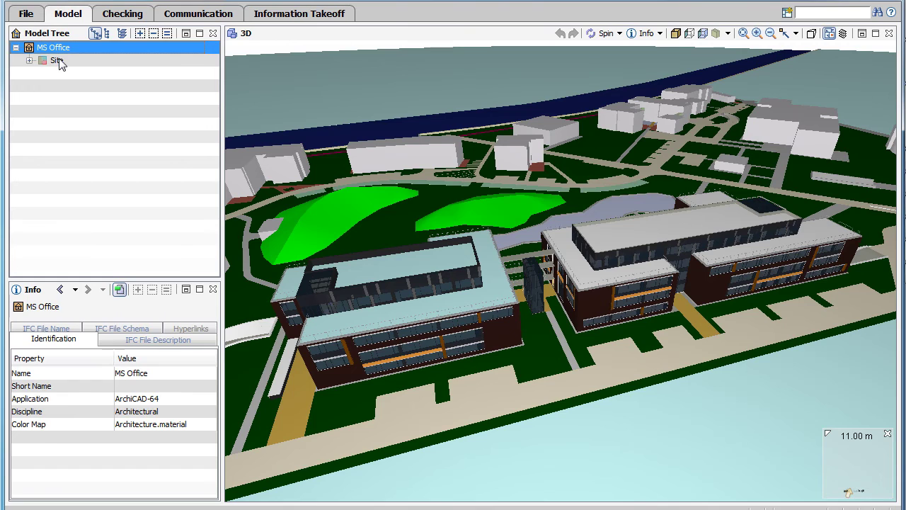
left_click(56, 60)
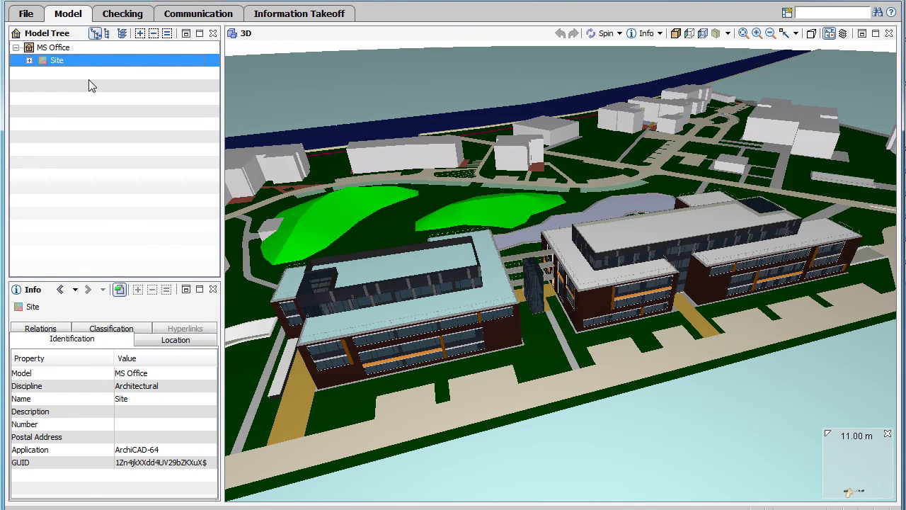
- Expand the Site and view the NORTH WING, SOUTH WING and SITE building properties
left_click(30, 61)
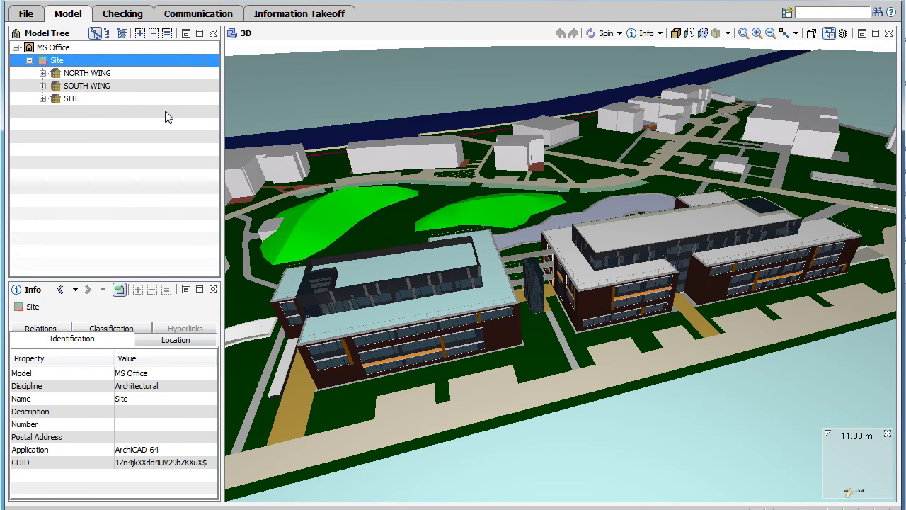
left_click(106, 73)
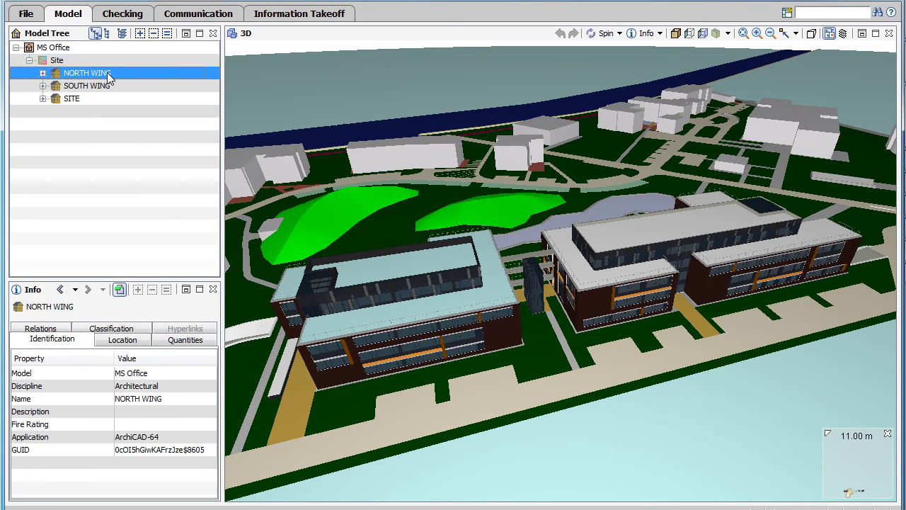
left_click(104, 90)
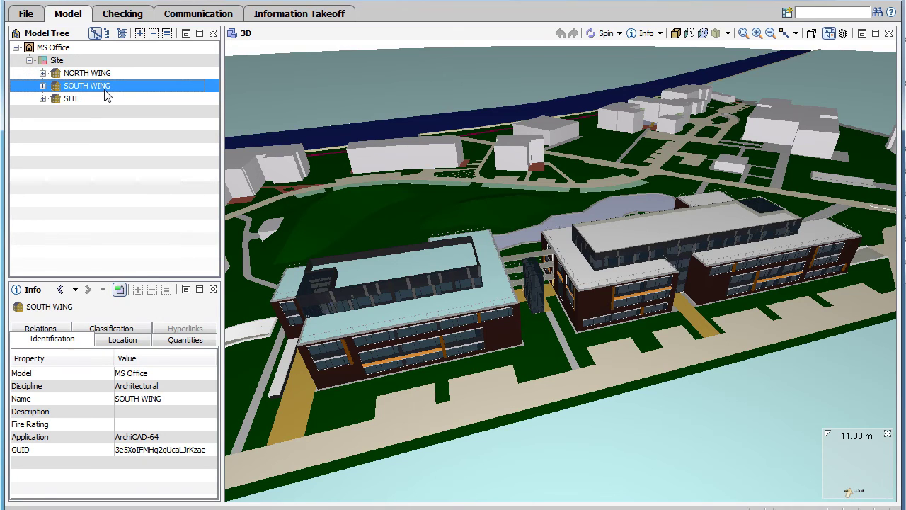
left_click(71, 100)
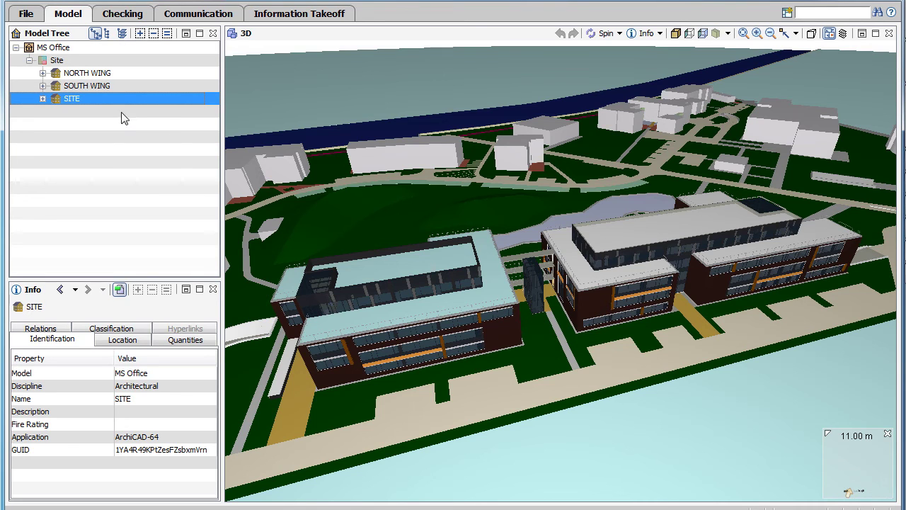
- Recheck each building's name, ending on NORTH WING's identification properties
left_click(108, 74)
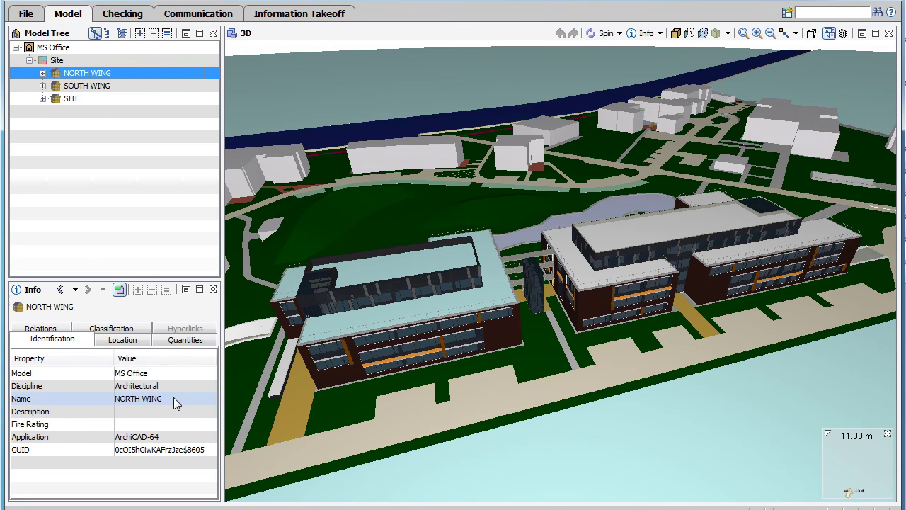
left_click(103, 88)
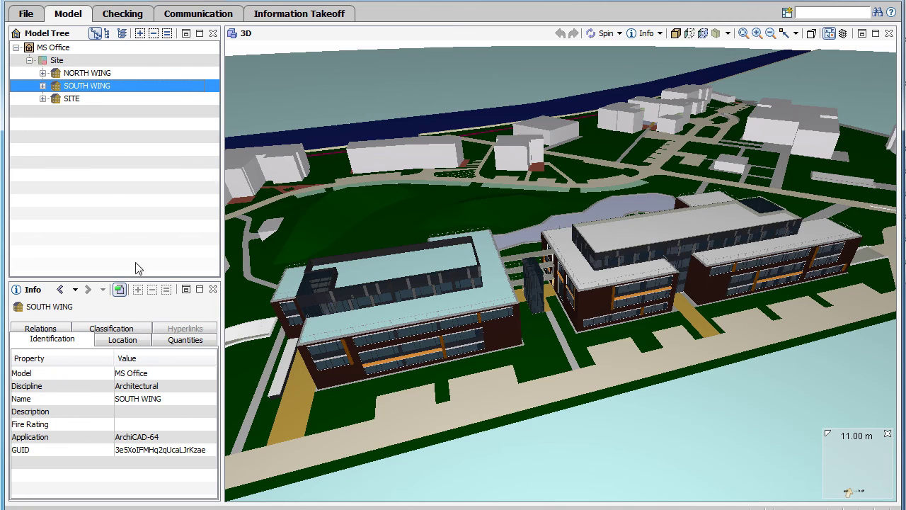
left_click(73, 98)
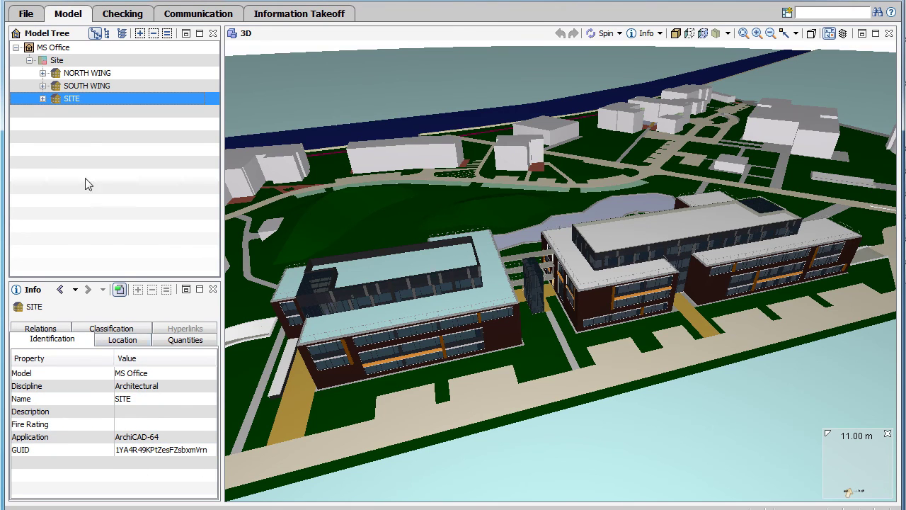
left_click(87, 88)
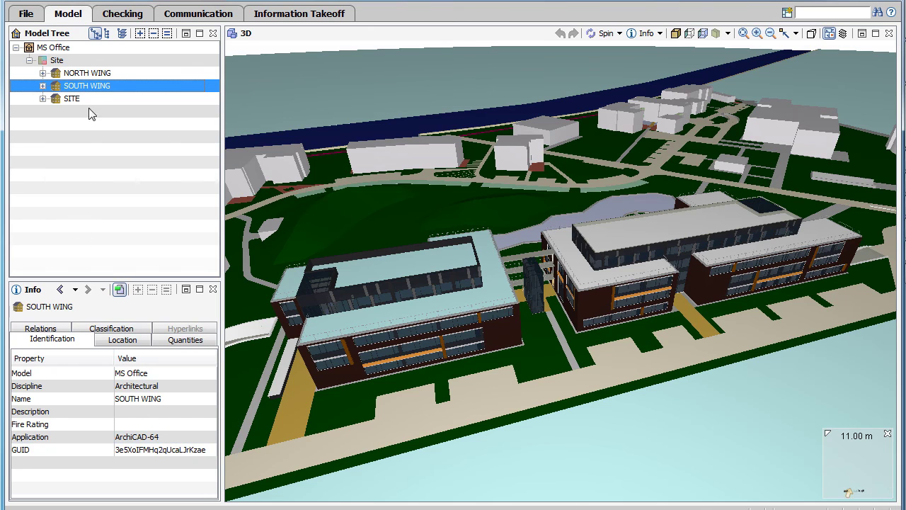
left_click(93, 75)
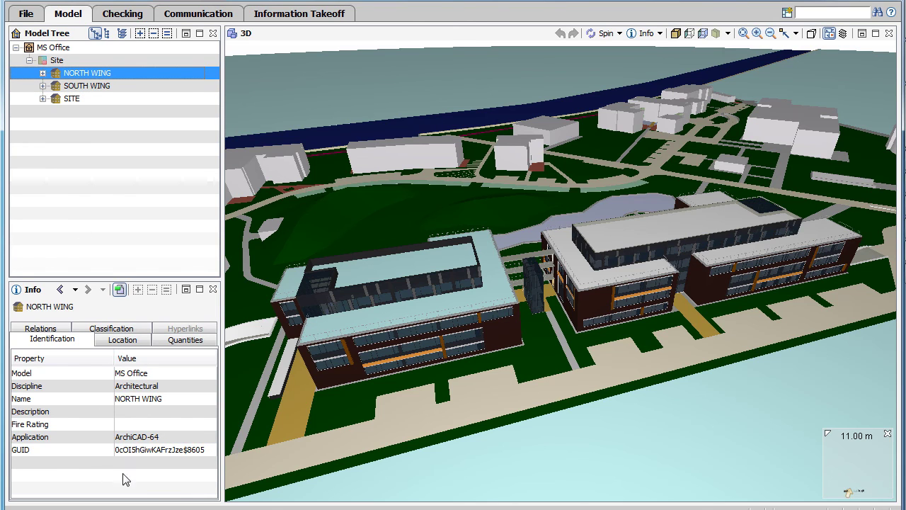